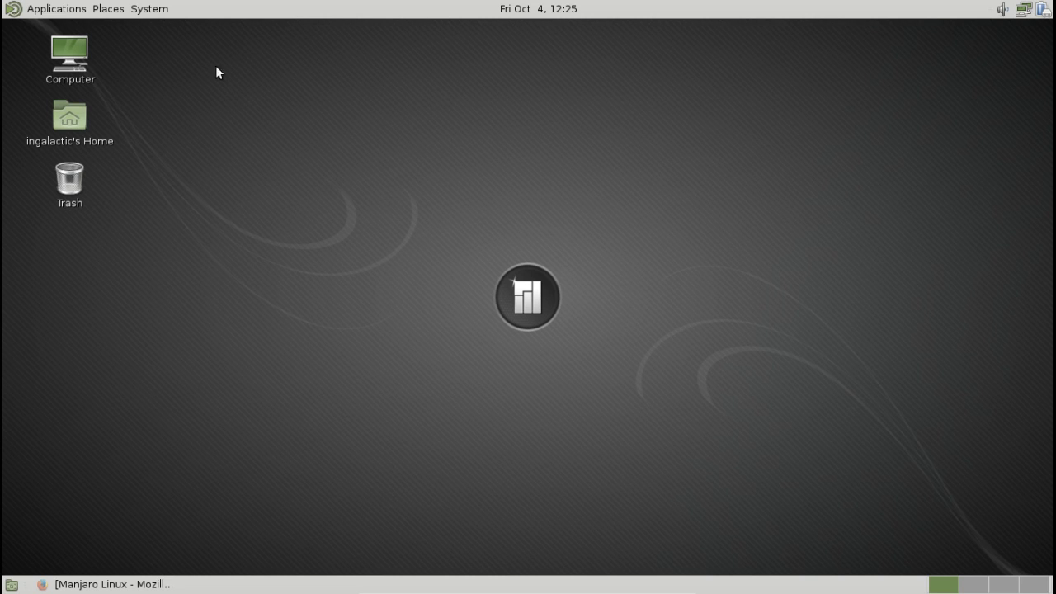
pyautogui.click(56, 9)
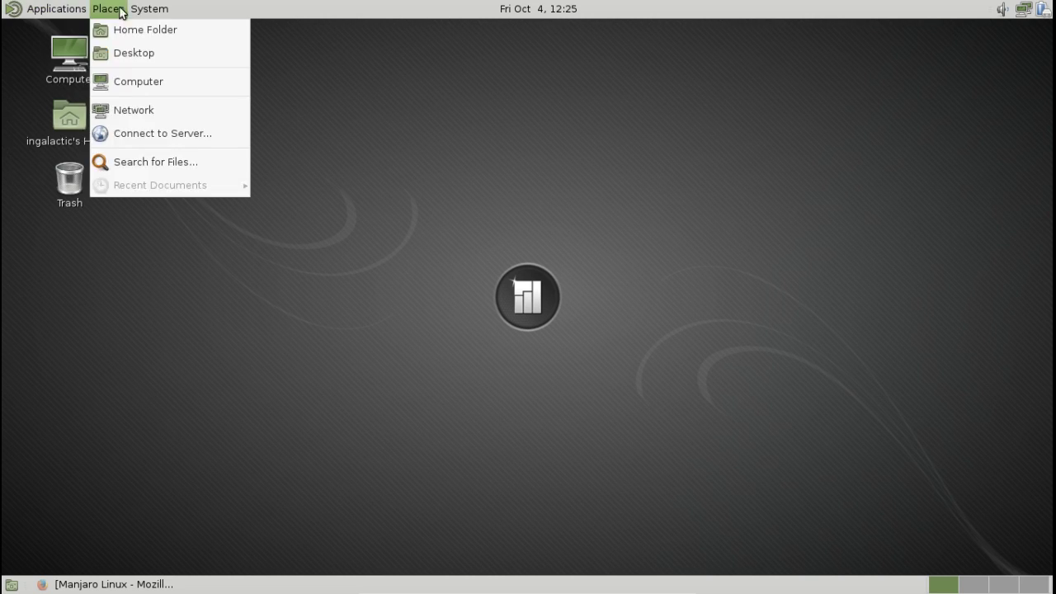
pyautogui.click(146, 10)
pyautogui.click(523, 9)
pyautogui.click(523, 9)
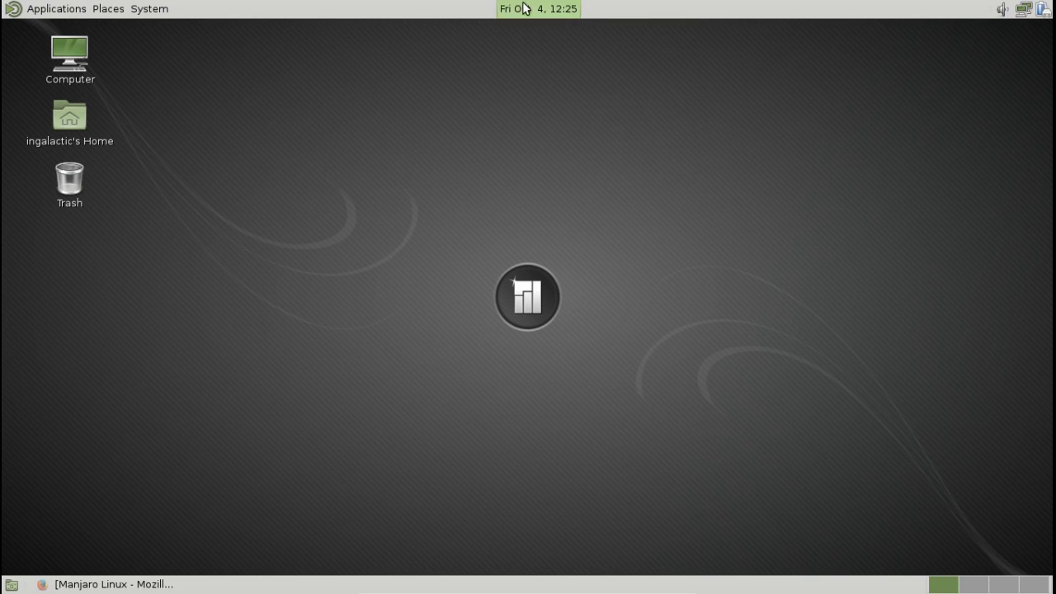
pyautogui.click(1001, 9)
pyautogui.click(1002, 9)
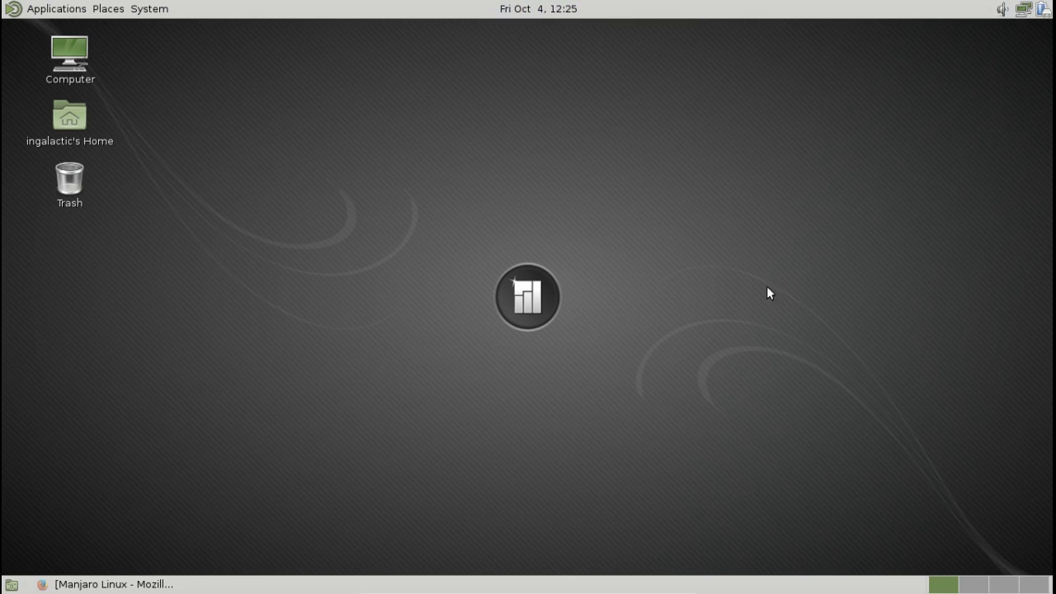
# - Open the Computer location from the desktop to view its drives, and close the window again
pyautogui.click(76, 52)
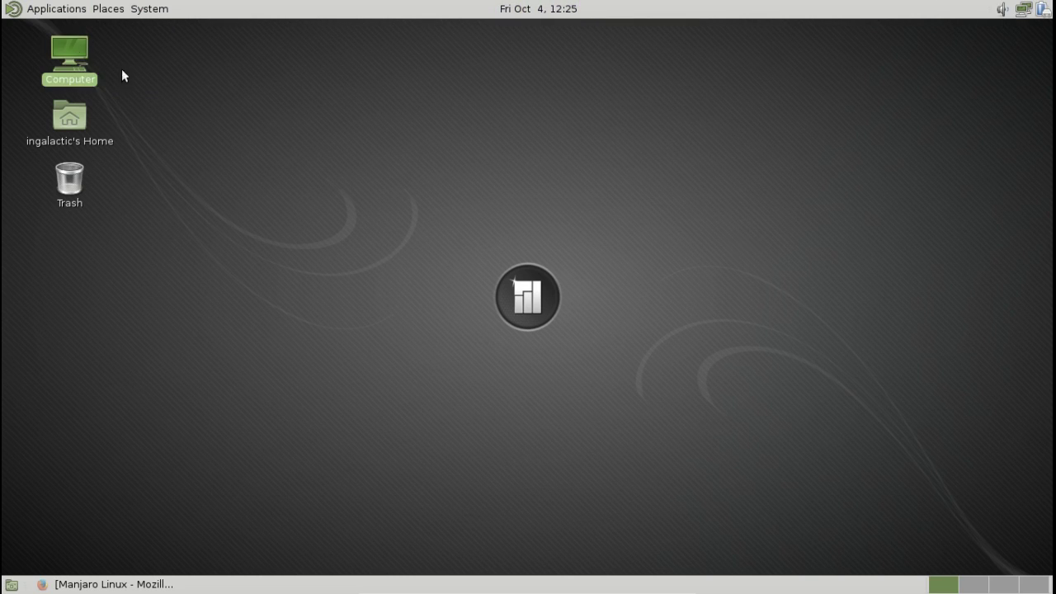
pyautogui.press('Return')
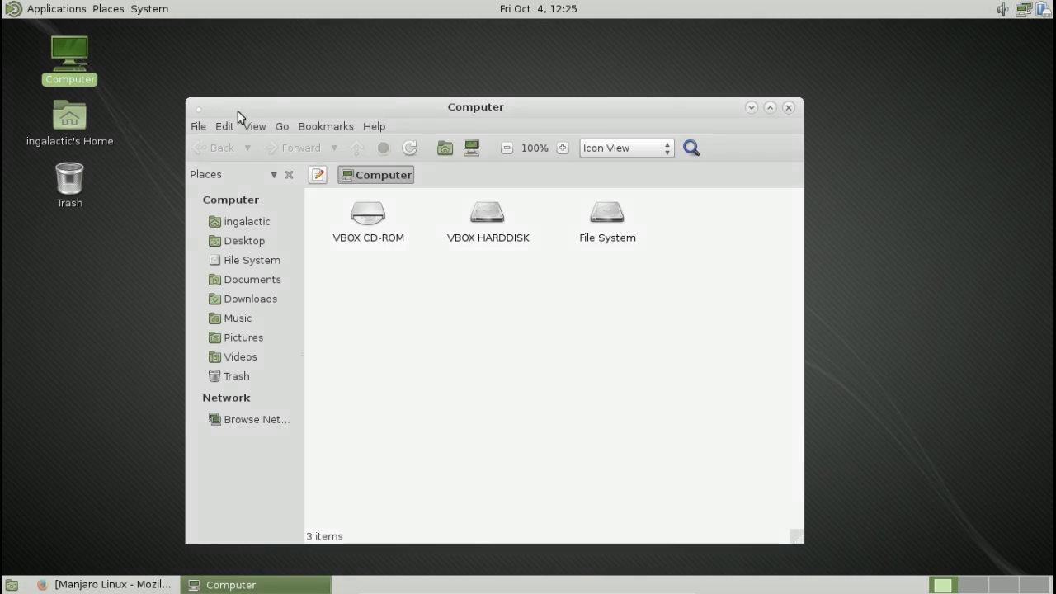
pyautogui.hotkey('ctrl', 'w')
pyautogui.click(25, 10)
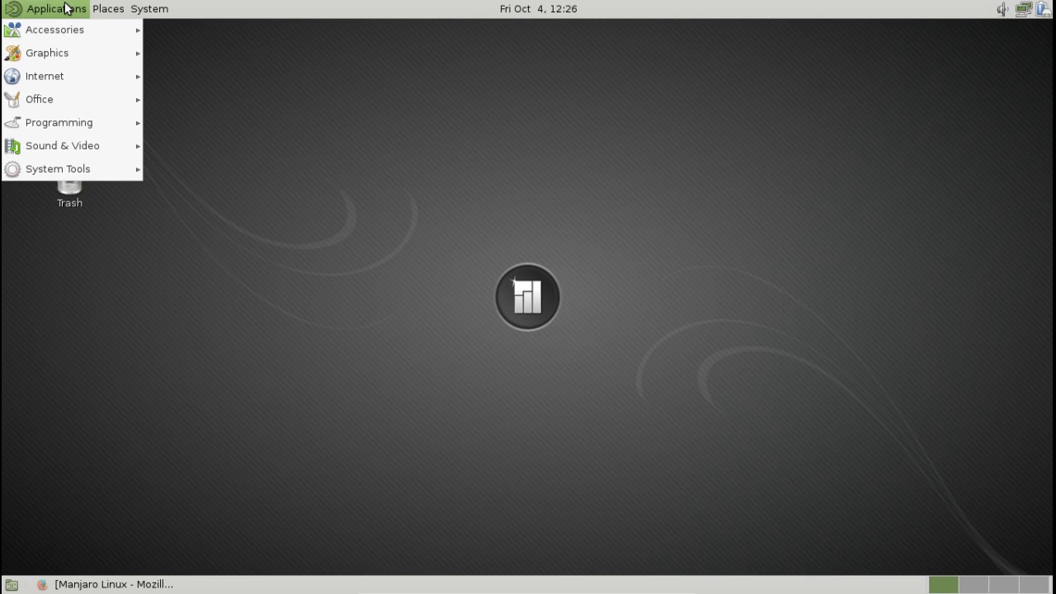
pyautogui.moveTo(97, 8)
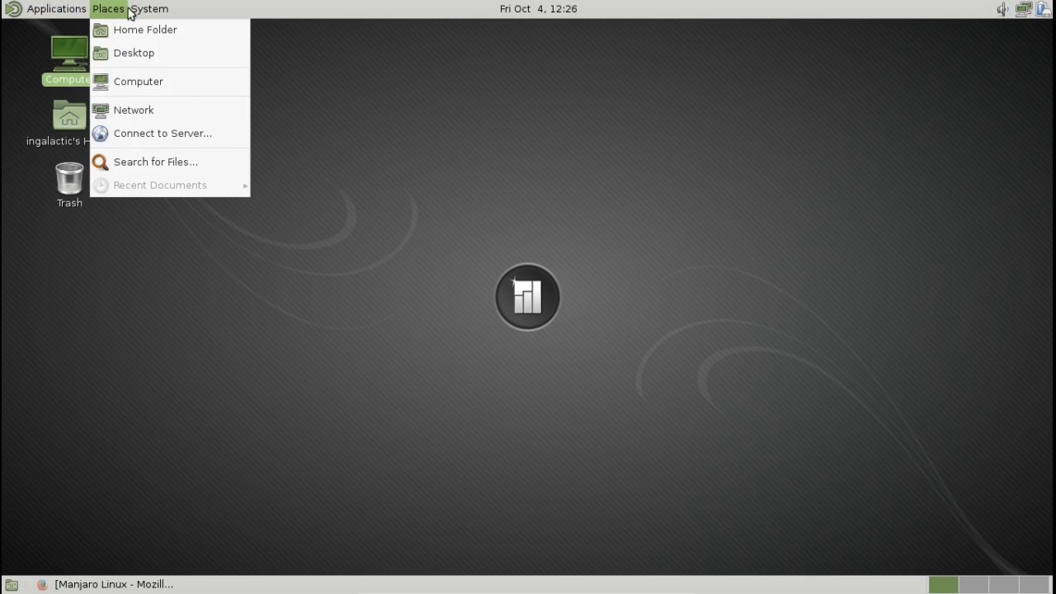
pyautogui.moveTo(149, 8)
pyautogui.moveTo(167, 29)
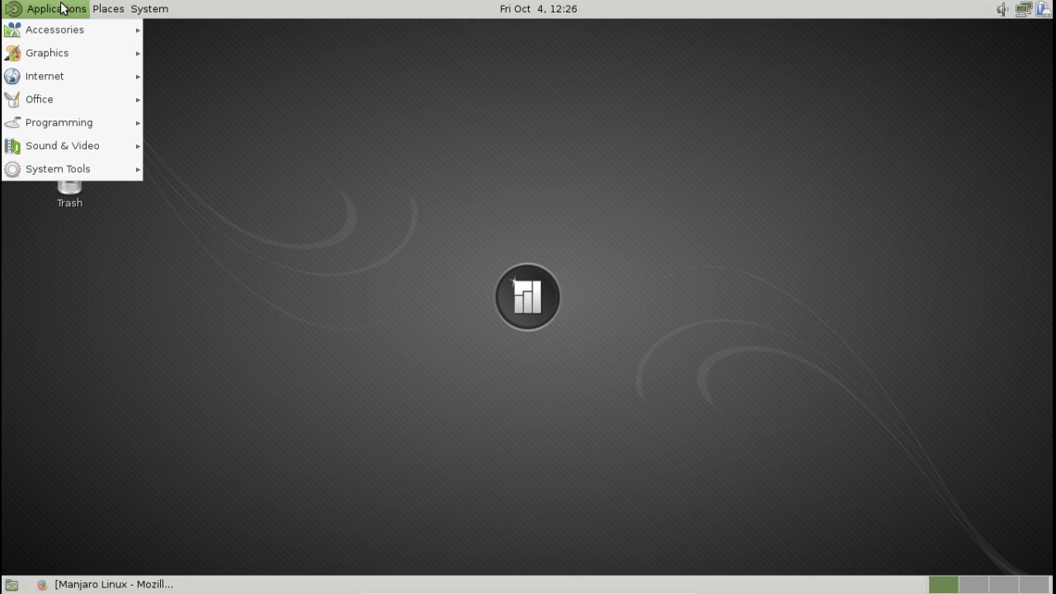
pyautogui.click(61, 9)
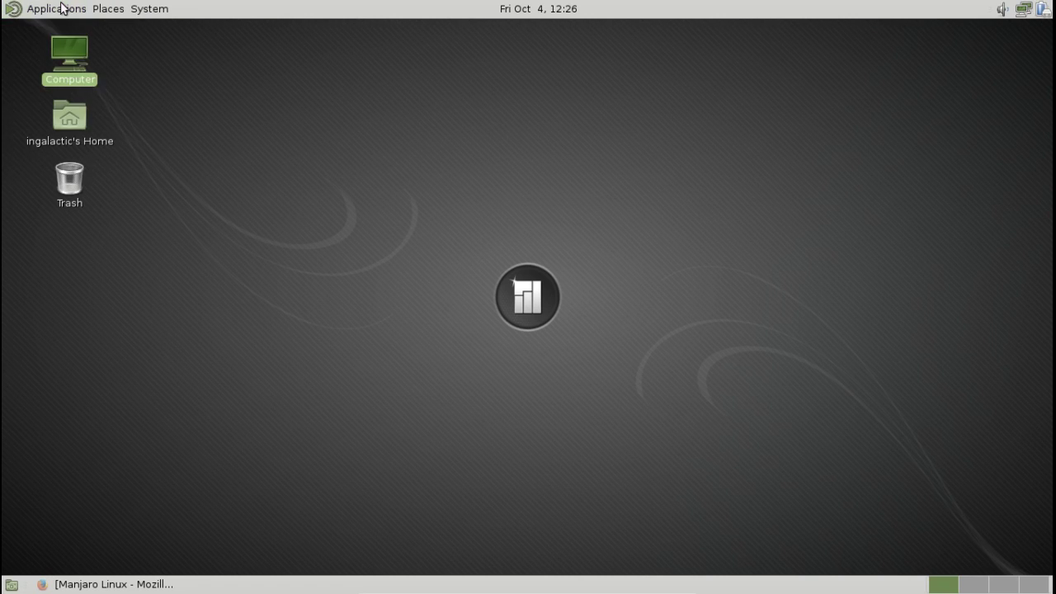
# - View the version information of the MATE desktop environment and close the window
pyautogui.click(62, 8)
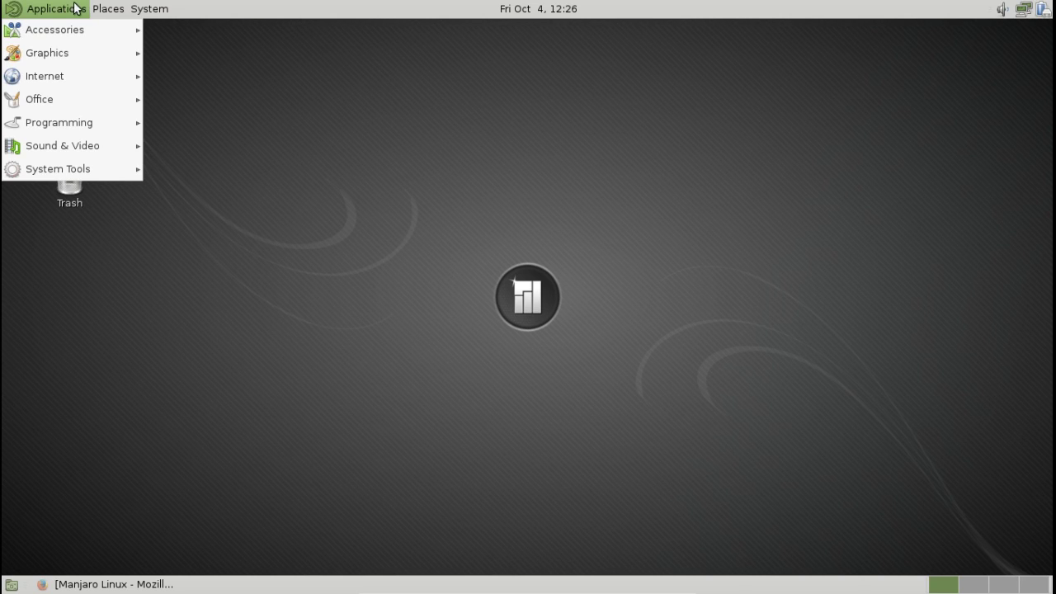
pyautogui.moveTo(97, 8)
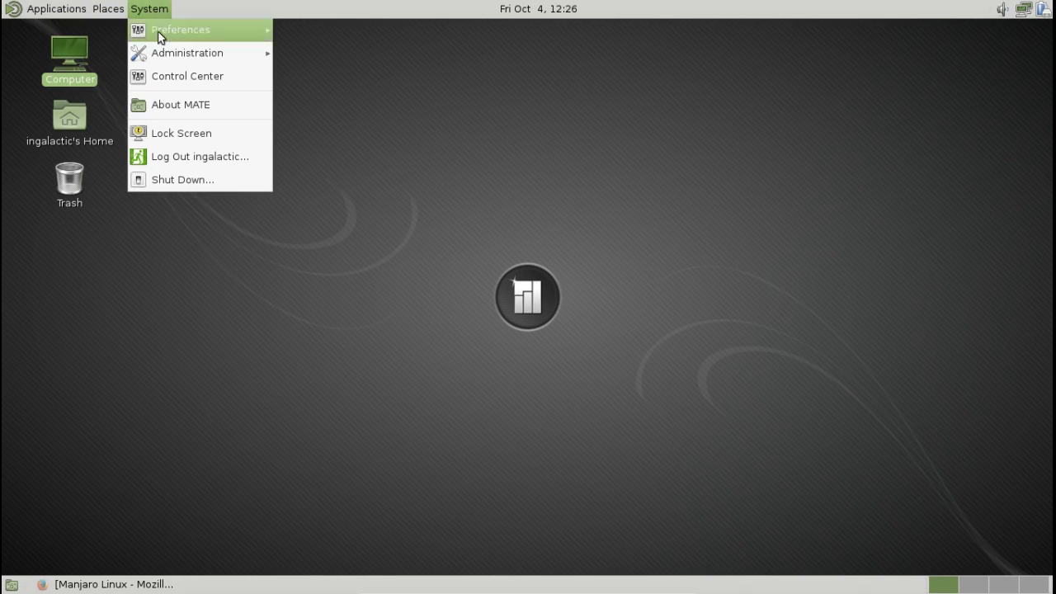
pyautogui.click(159, 105)
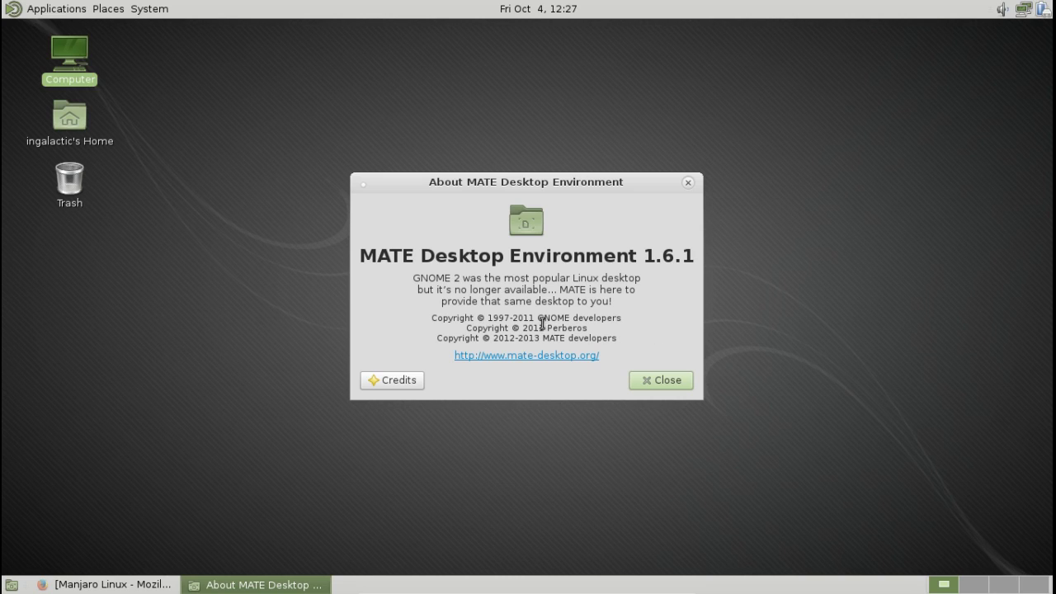
pyautogui.click(622, 304)
pyautogui.click(655, 378)
# - Launch the Caja file manager from the system tools to view the home folder, and close its window
pyautogui.click(74, 9)
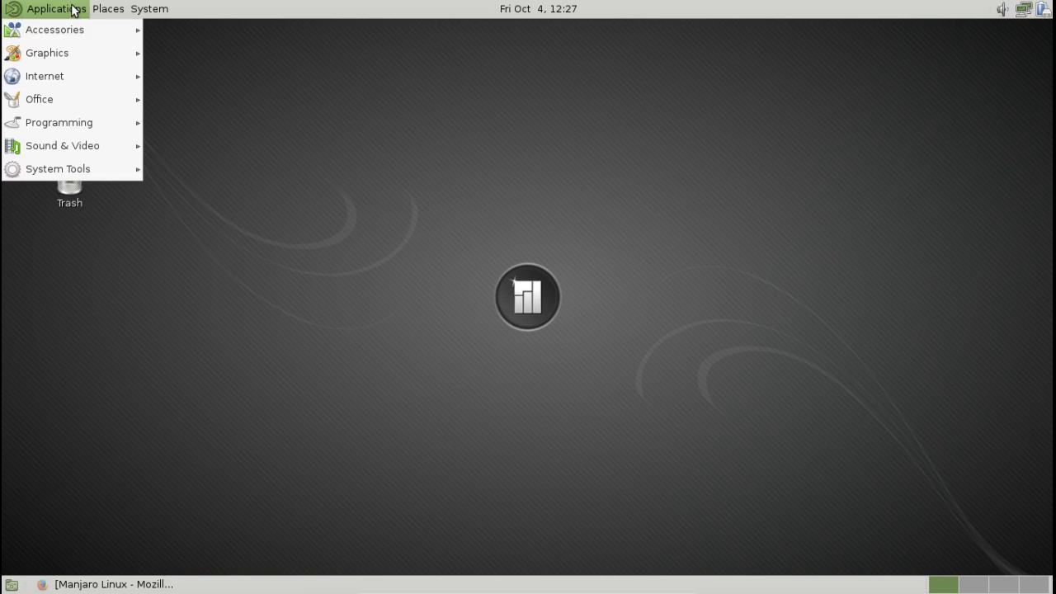
pyautogui.moveTo(120, 33)
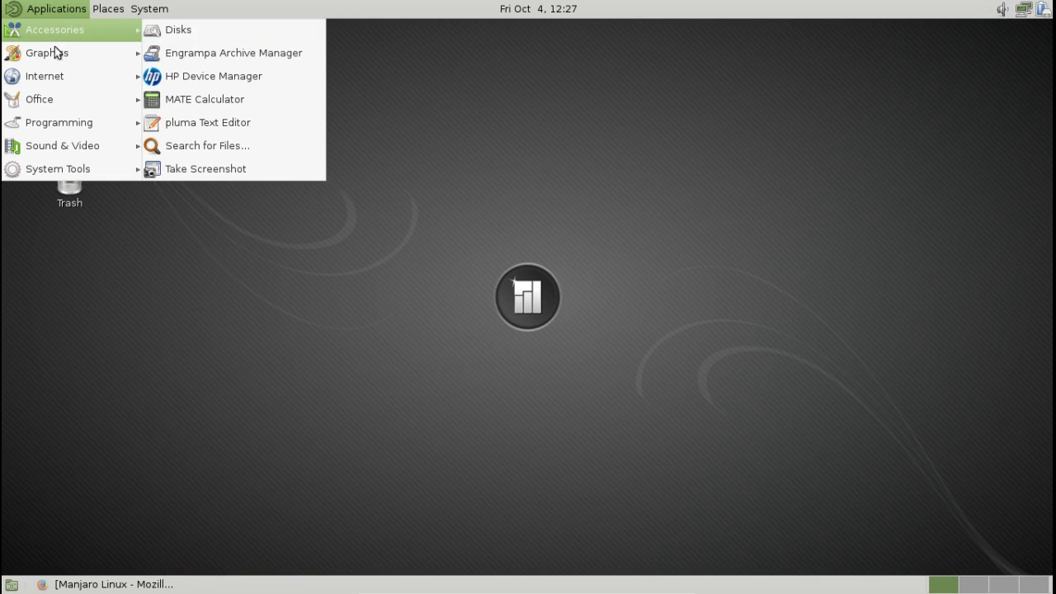
pyautogui.moveTo(64, 167)
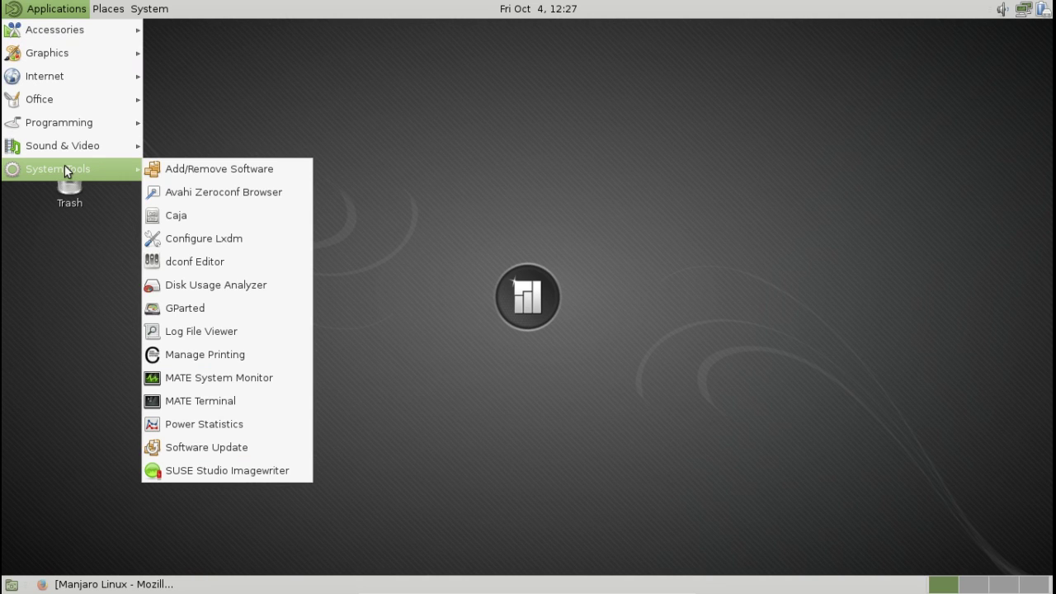
pyautogui.click(174, 214)
pyautogui.moveTo(597, 108); pyautogui.dragTo(570, 88)
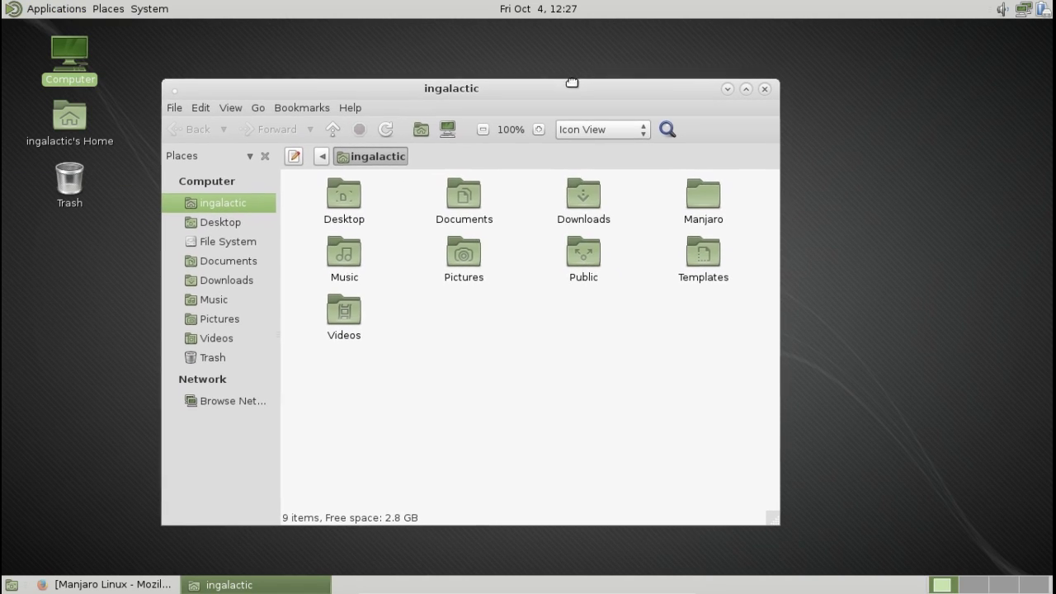
pyautogui.click(275, 106)
pyautogui.click(174, 105)
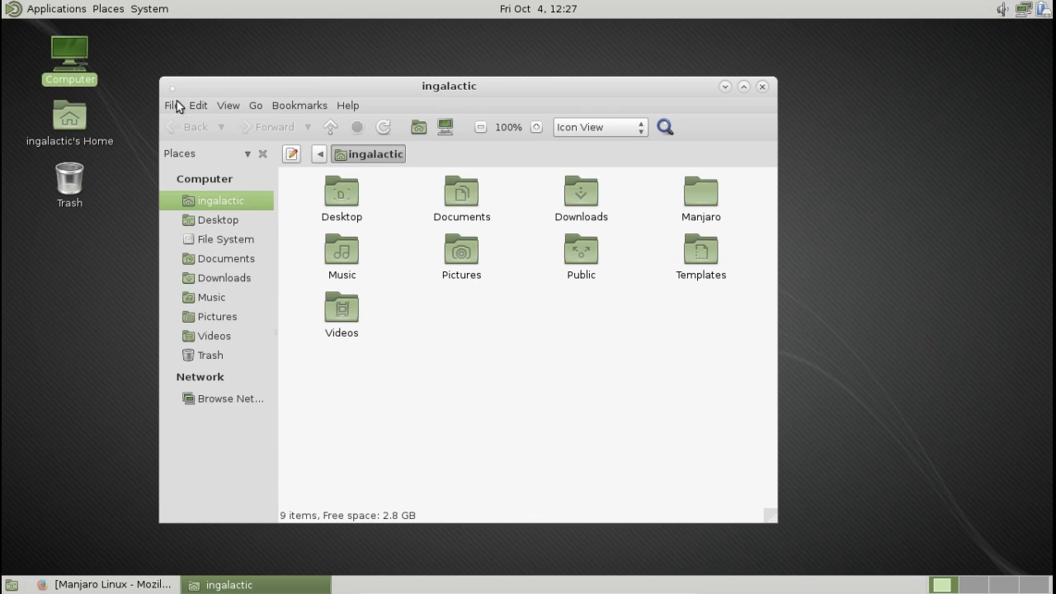
pyautogui.click(764, 88)
# - Examine which applications are installed under Internet, Office, Programming, Sound & Video and System Tools
pyautogui.click(57, 8)
pyautogui.moveTo(58, 38)
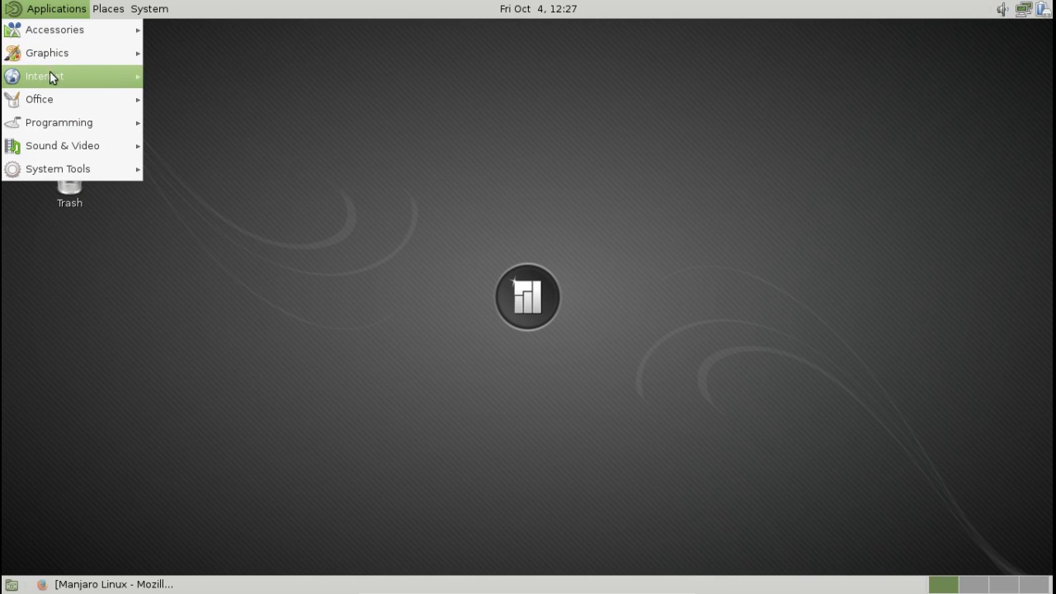
pyautogui.moveTo(48, 80)
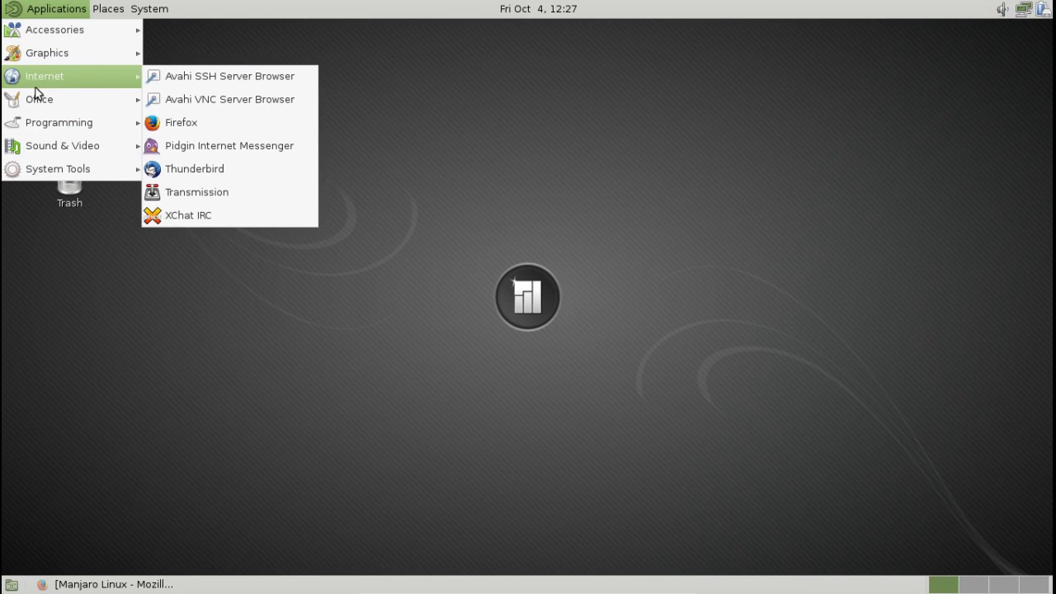
pyautogui.moveTo(33, 103)
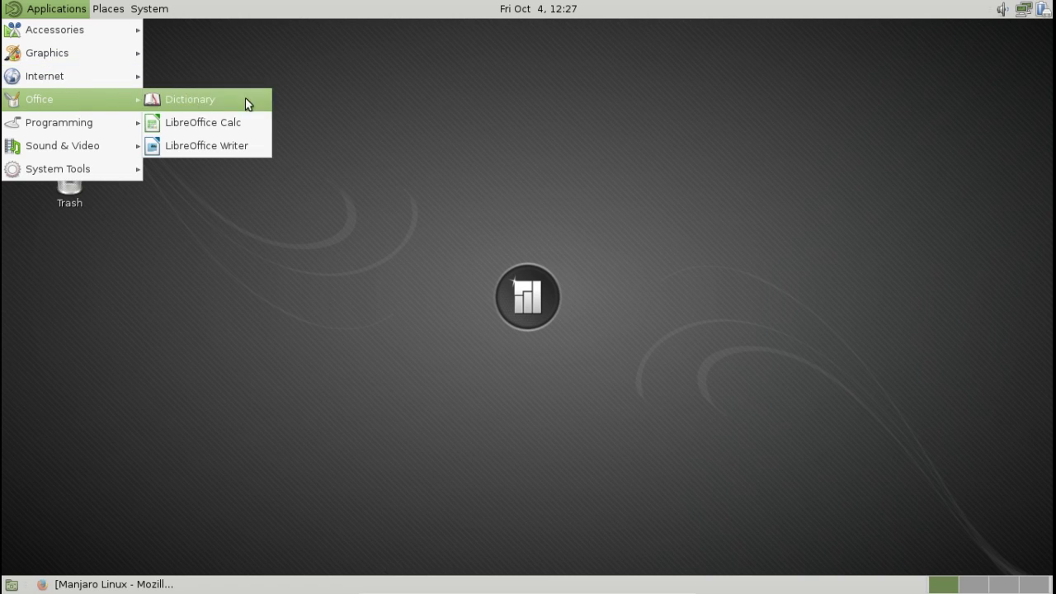
pyautogui.moveTo(53, 120)
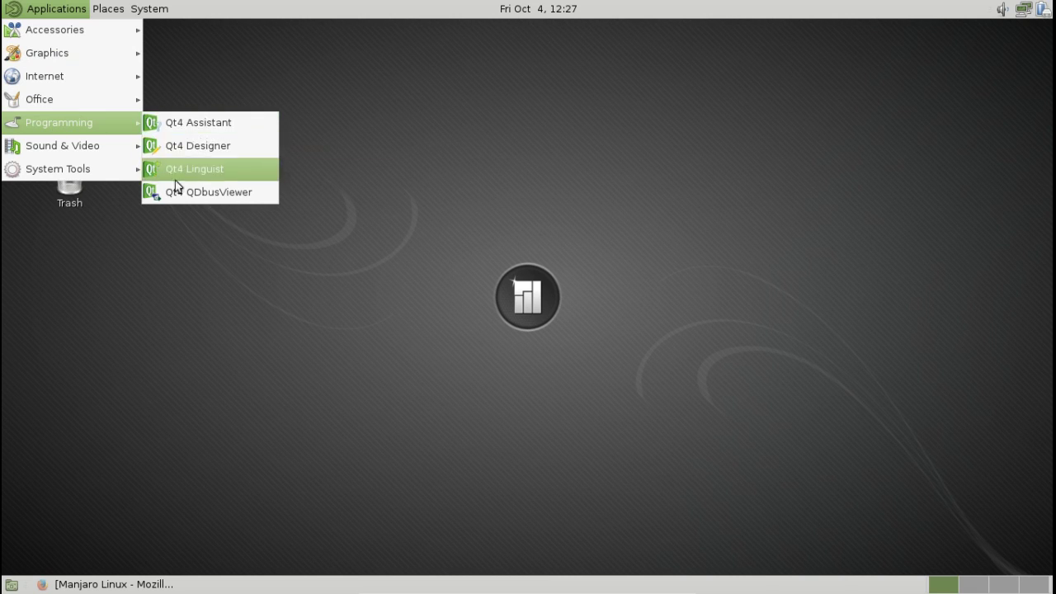
pyautogui.moveTo(84, 149)
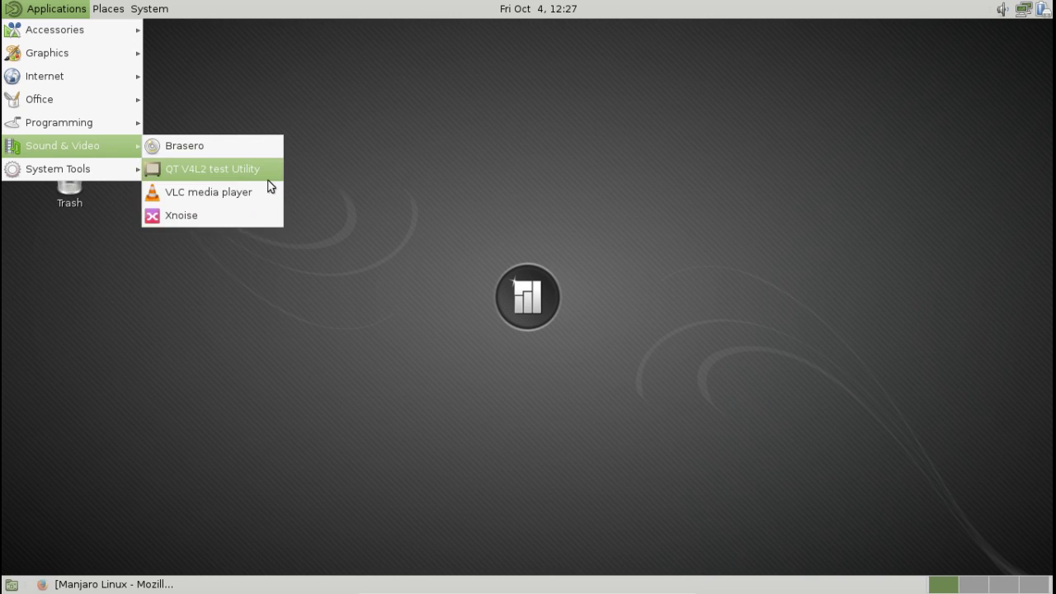
pyautogui.moveTo(87, 168)
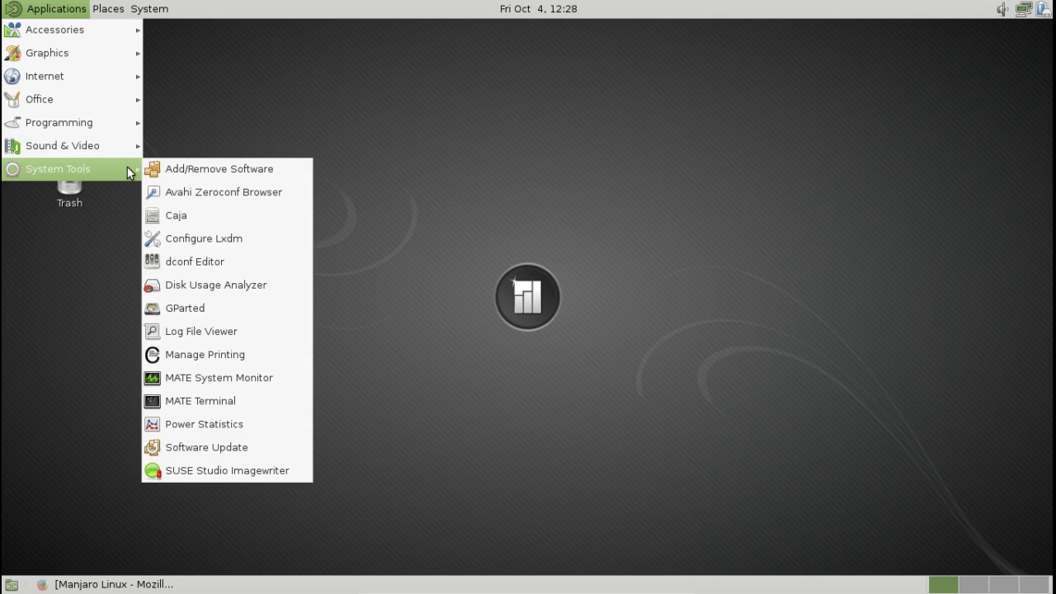
pyautogui.click(141, 9)
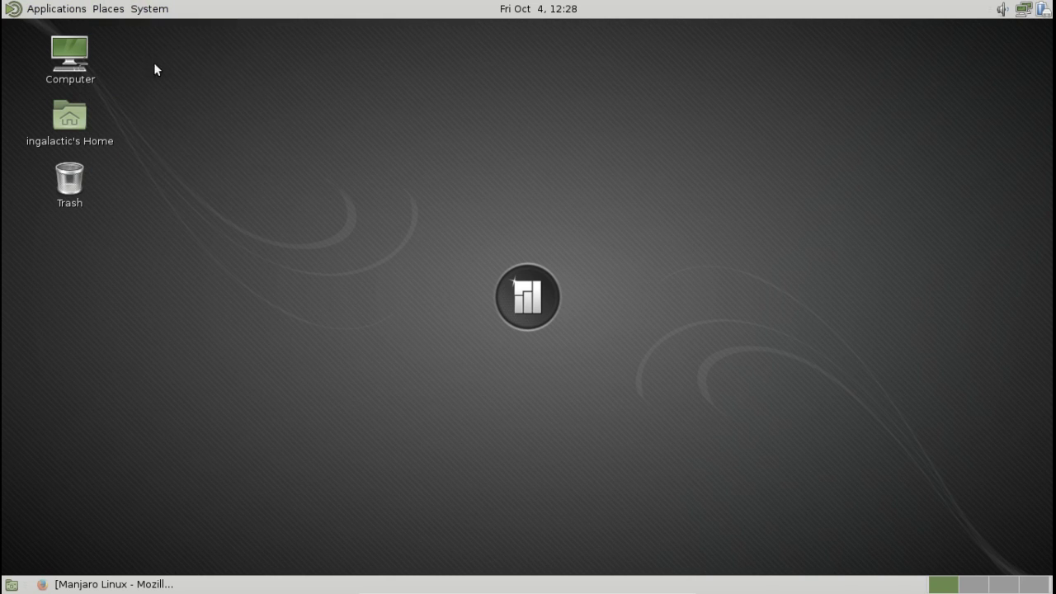
# - Change the desktop background to the starry space image with galaxies
pyautogui.rightClick(272, 71)
pyautogui.click(306, 219)
pyautogui.moveTo(562, 67); pyautogui.dragTo(576, 58)
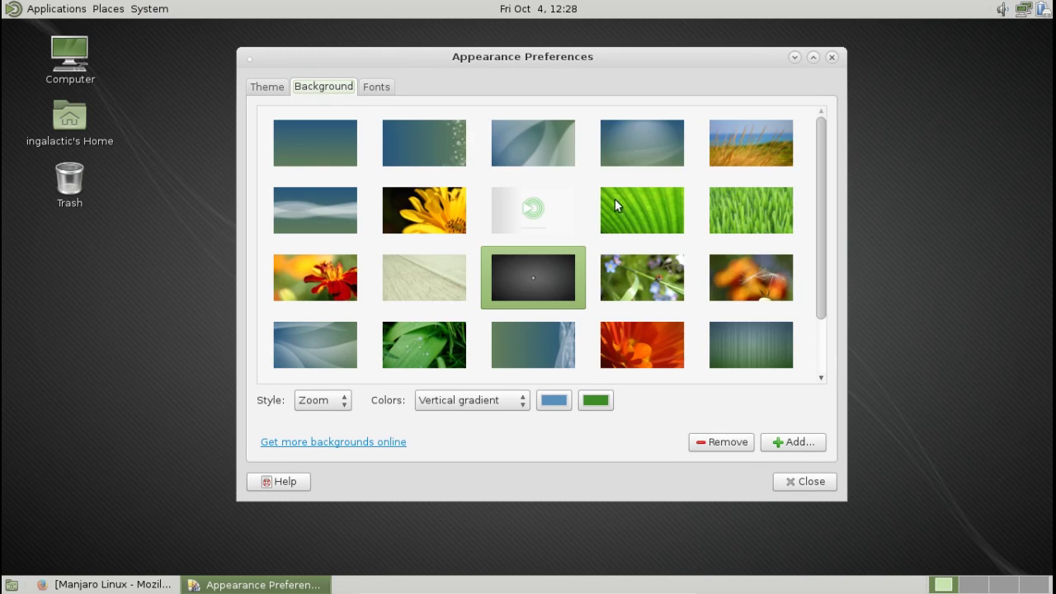
pyautogui.scroll(-2, 617, 205)
pyautogui.scroll(2, 620, 206)
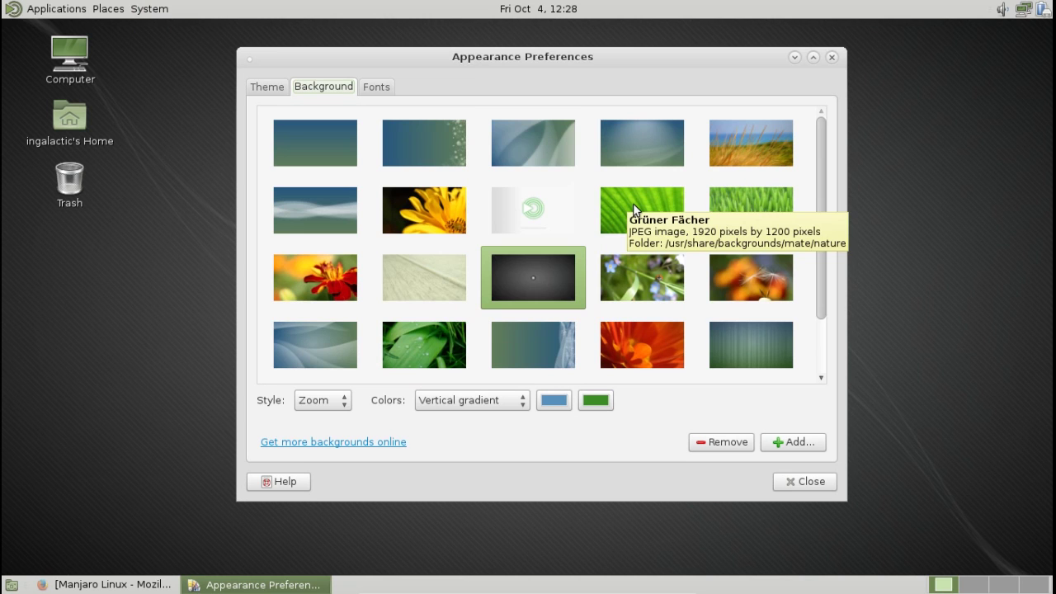
pyautogui.moveTo(822, 179); pyautogui.dragTo(830, 239)
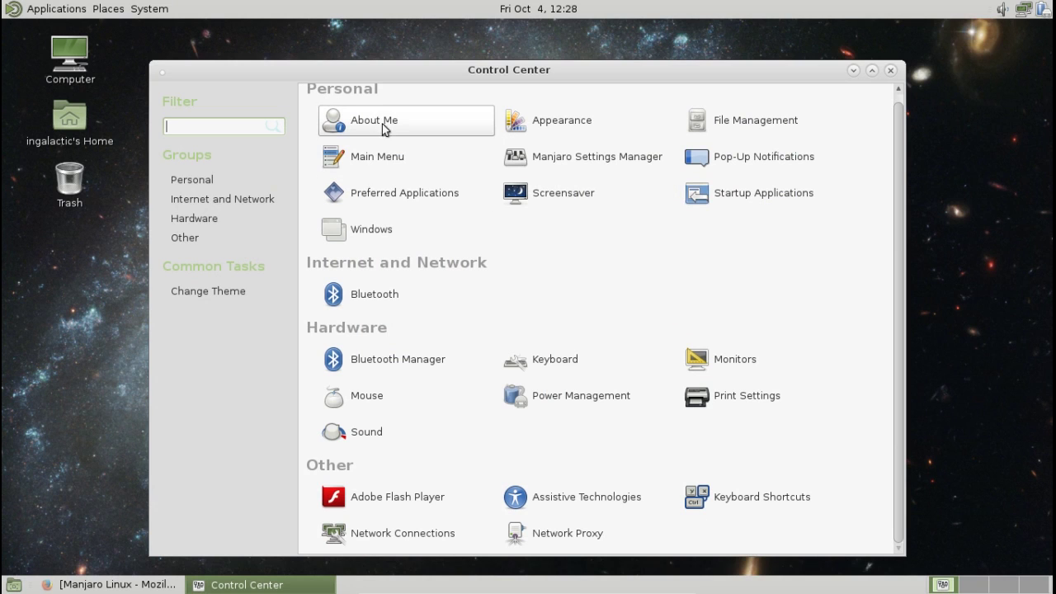
# - Look over the personal, network, hardware and other settings in the Control Center, and close it
pyautogui.scroll(1, 382, 124)
pyautogui.moveTo(573, 69); pyautogui.dragTo(581, 54)
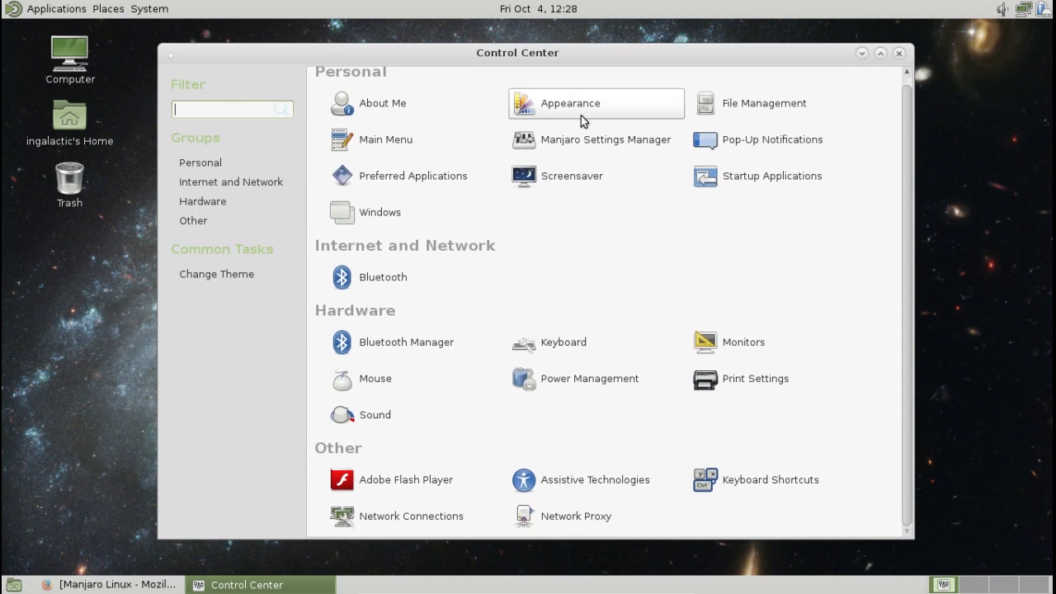
pyautogui.scroll(1, 578, 126)
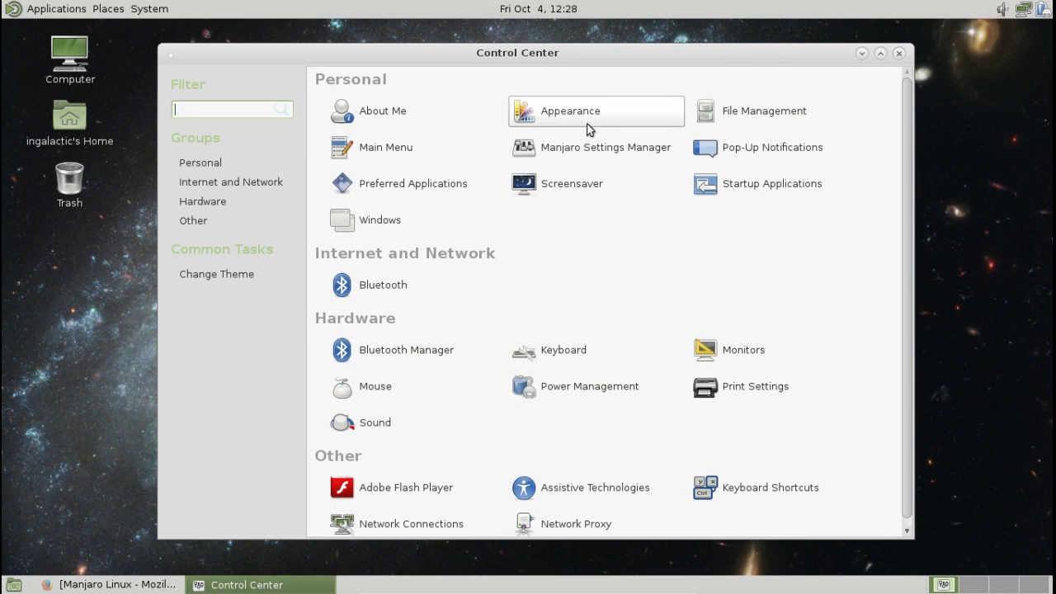
pyautogui.click(899, 55)
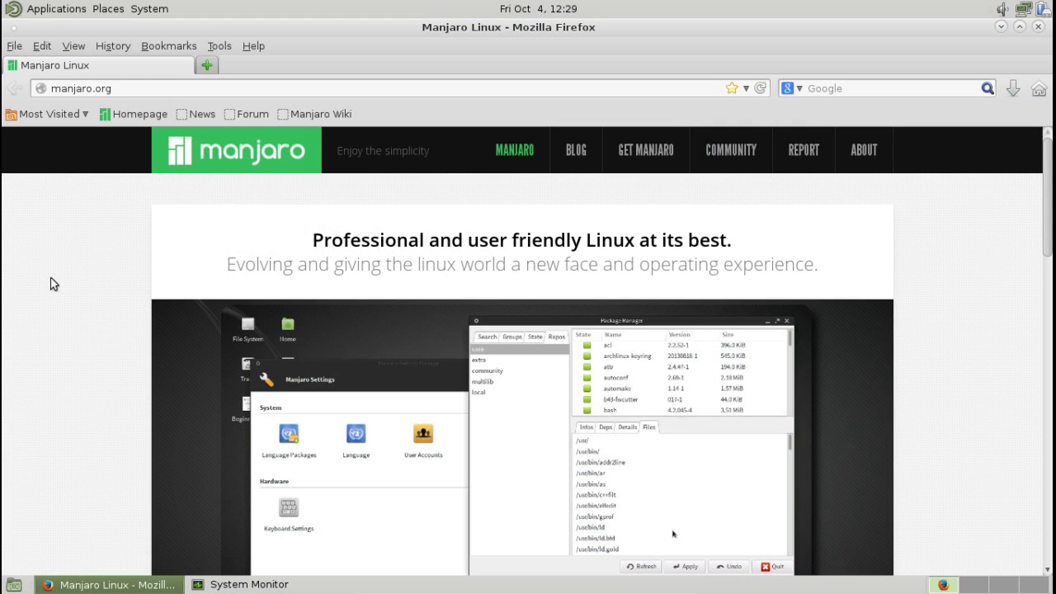
# - Look through the manjaro.org homepage in Firefox, from its screenshot slideshow to the project descriptions and news
pyautogui.scroll(-10, 50, 284)
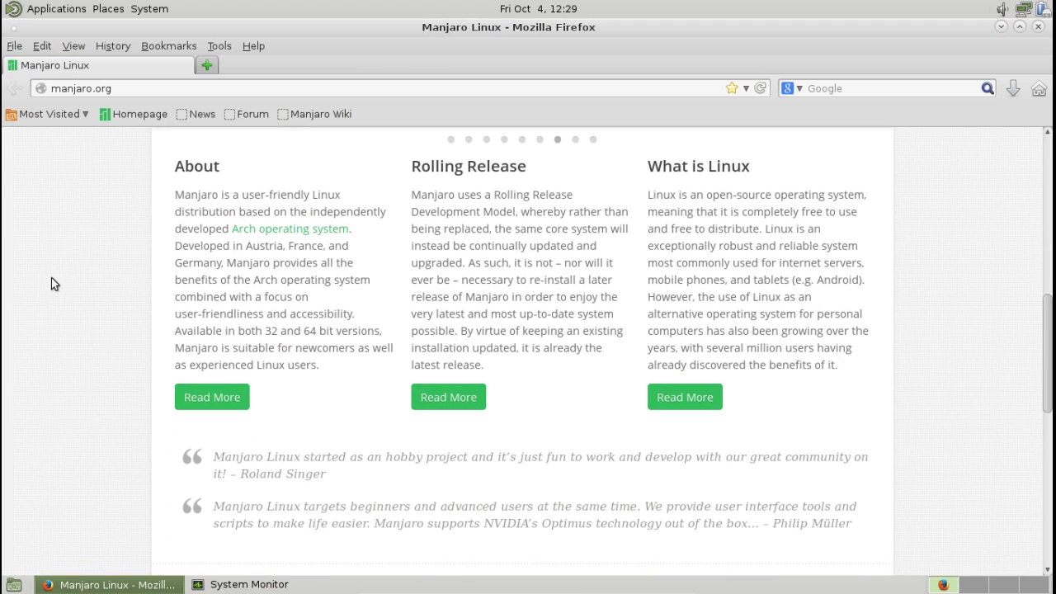
pyautogui.scroll(-6, 51, 284)
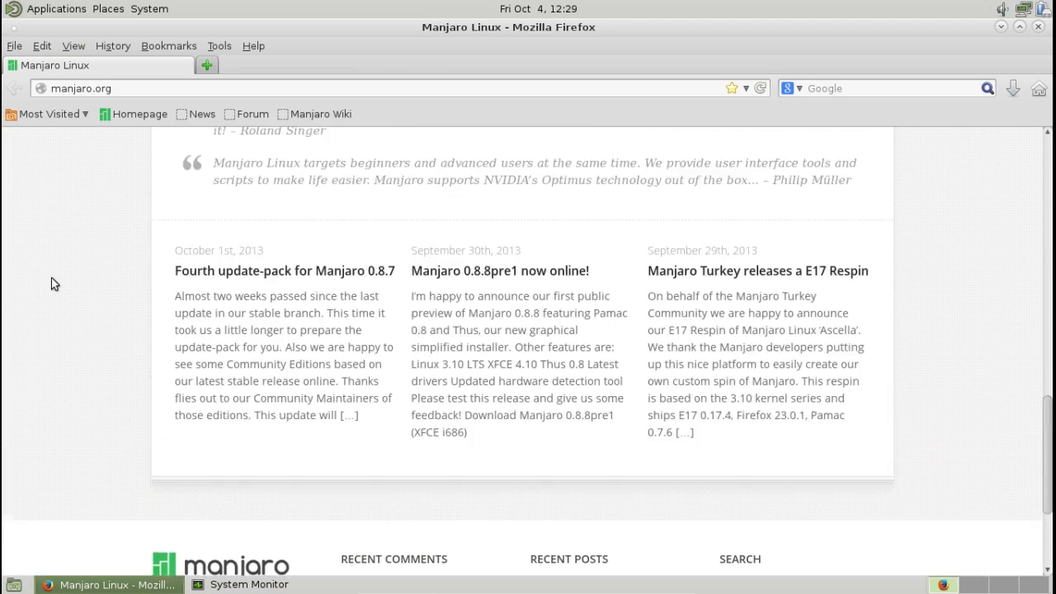
pyautogui.scroll(20, 57, 281)
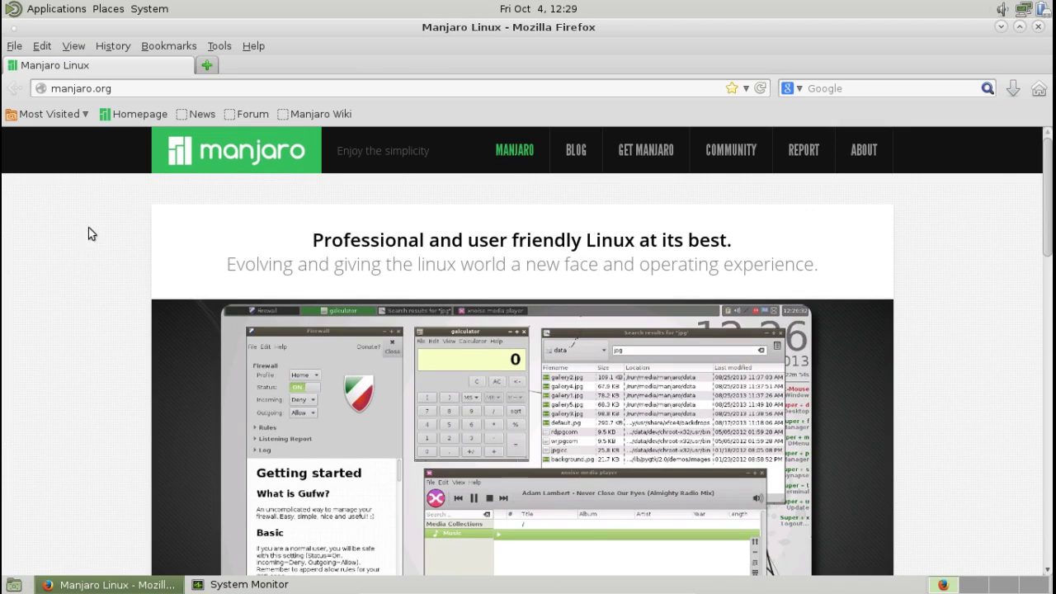
pyautogui.scroll(-1, 83, 258)
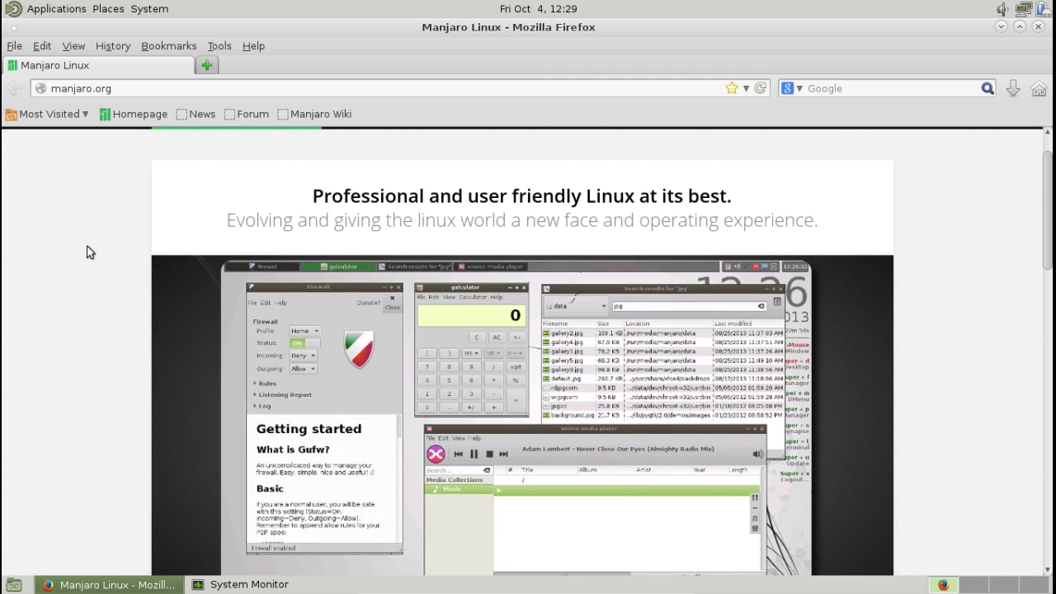
pyautogui.scroll(-3, 90, 251)
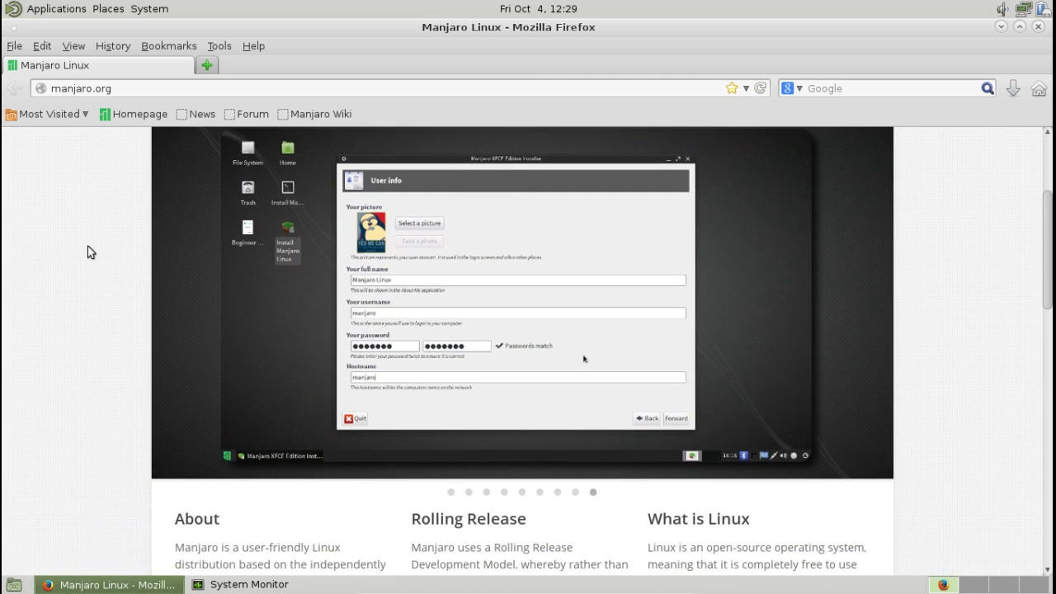
# - Read the About, Rolling Release and What is Linux sections of the Manjaro homepage, and close Firefox
pyautogui.scroll(-10, 89, 252)
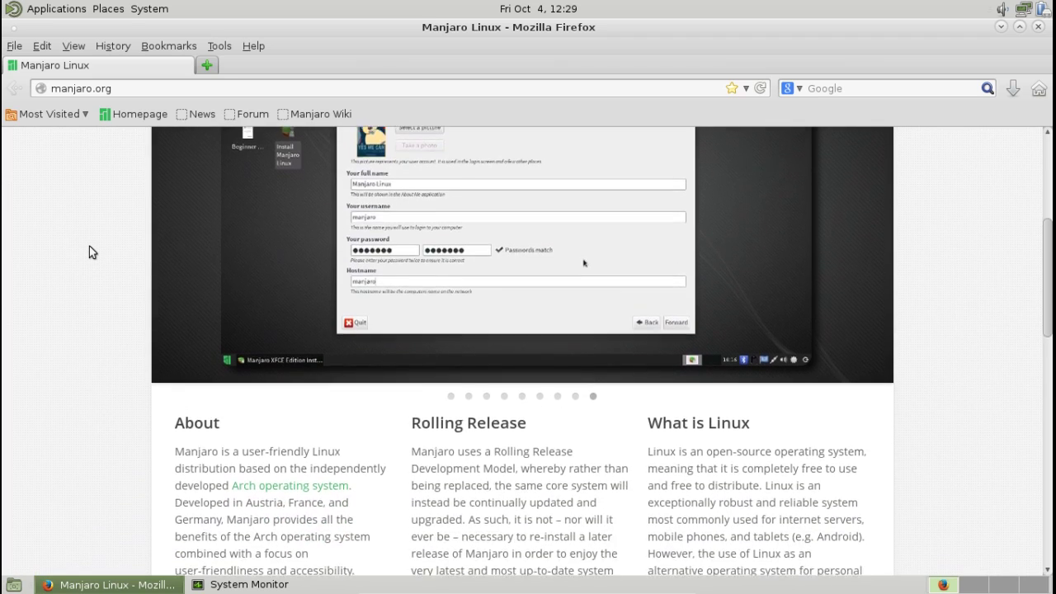
pyautogui.scroll(-5, 89, 252)
pyautogui.hotkey('ctrl', 'q')
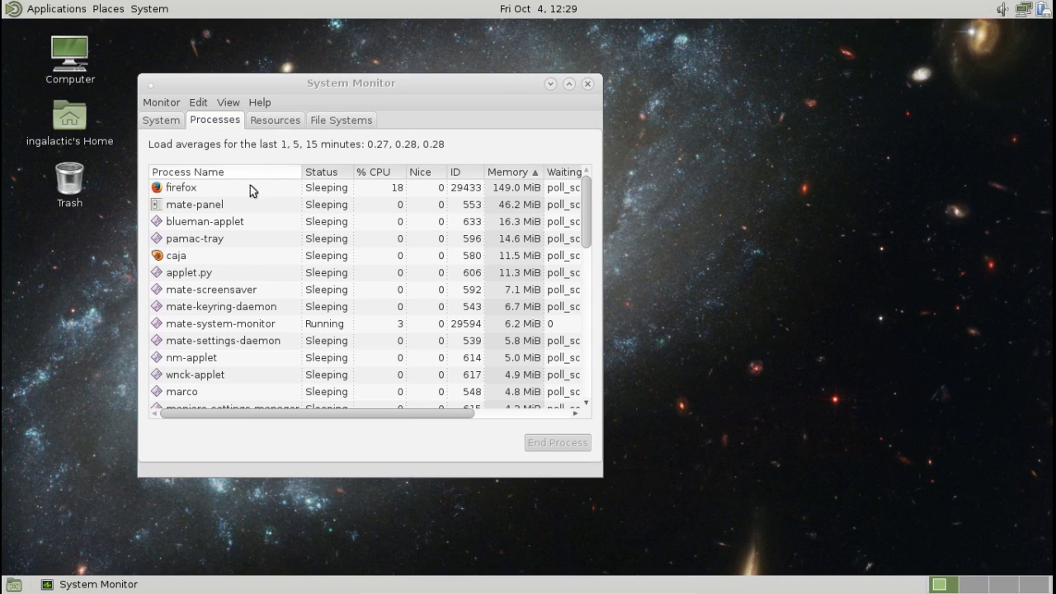
# - Check the CPU, memory, swap and network usage in System Monitor, and close it
pyautogui.click(255, 124)
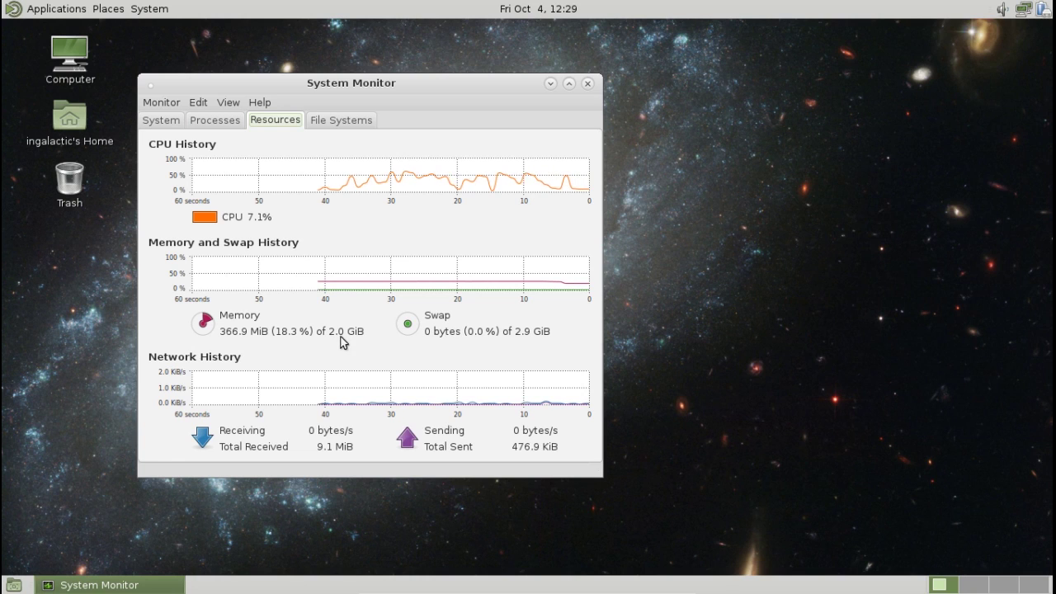
pyautogui.moveTo(429, 81); pyautogui.dragTo(452, 88)
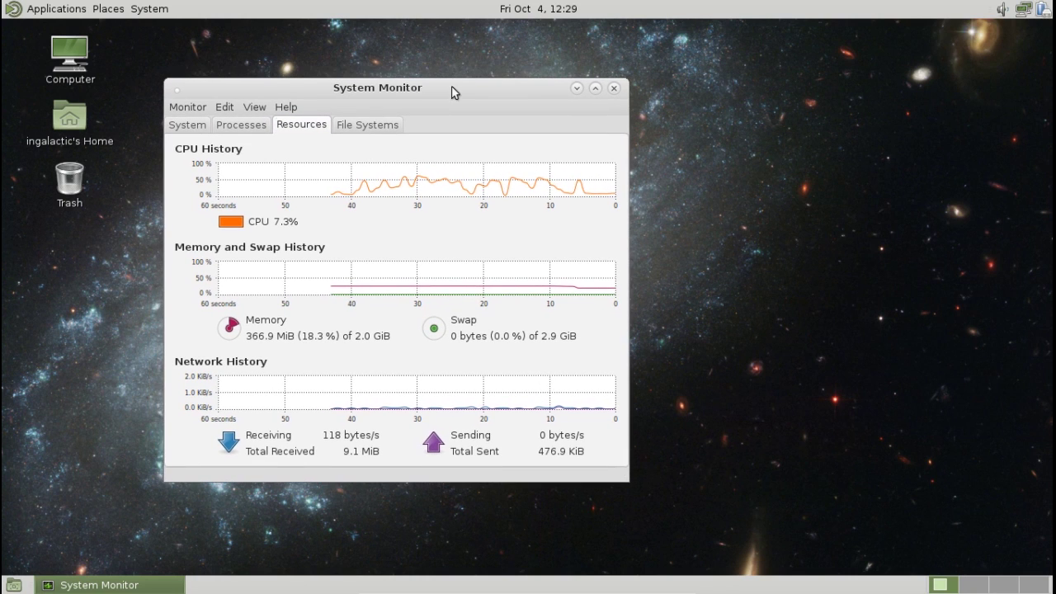
pyautogui.click(614, 87)
# - Look over the available system preferences and the clock's month calendar, closing each again
pyautogui.click(149, 8)
pyautogui.moveTo(177, 30)
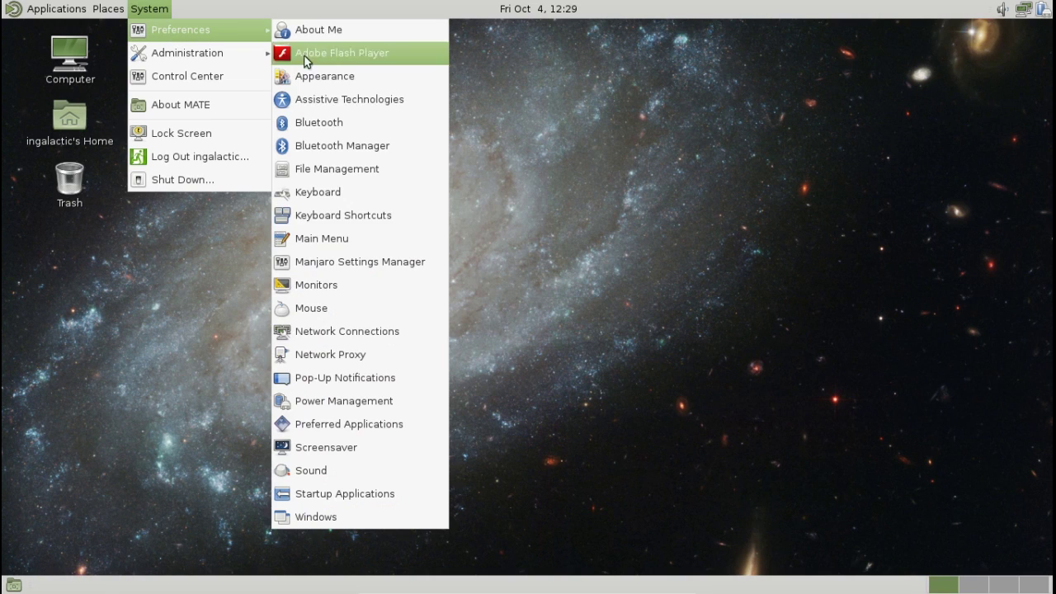
pyautogui.click(160, 330)
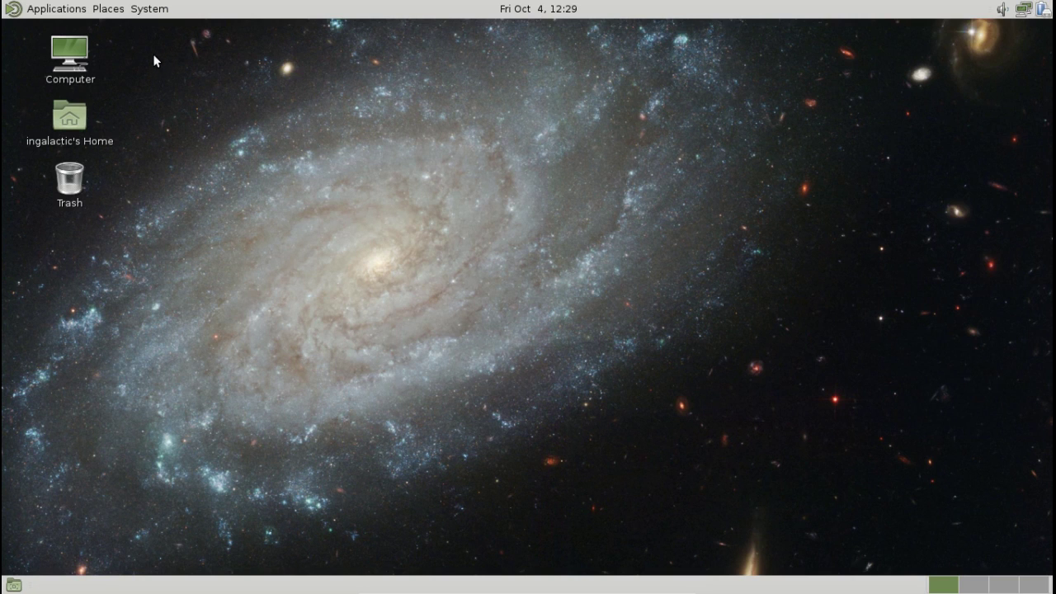
pyautogui.click(526, 11)
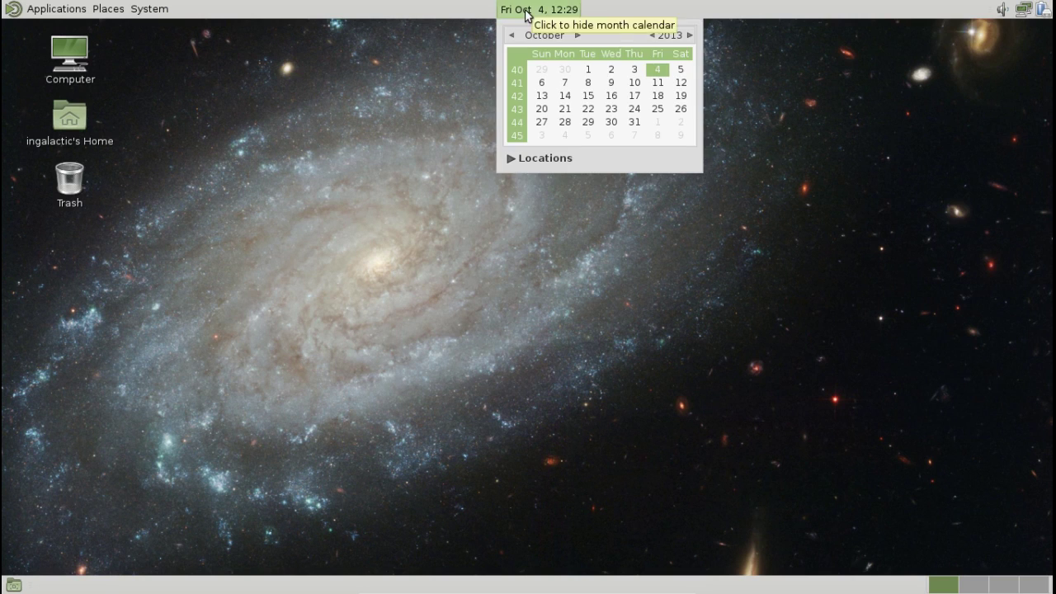
pyautogui.click(528, 12)
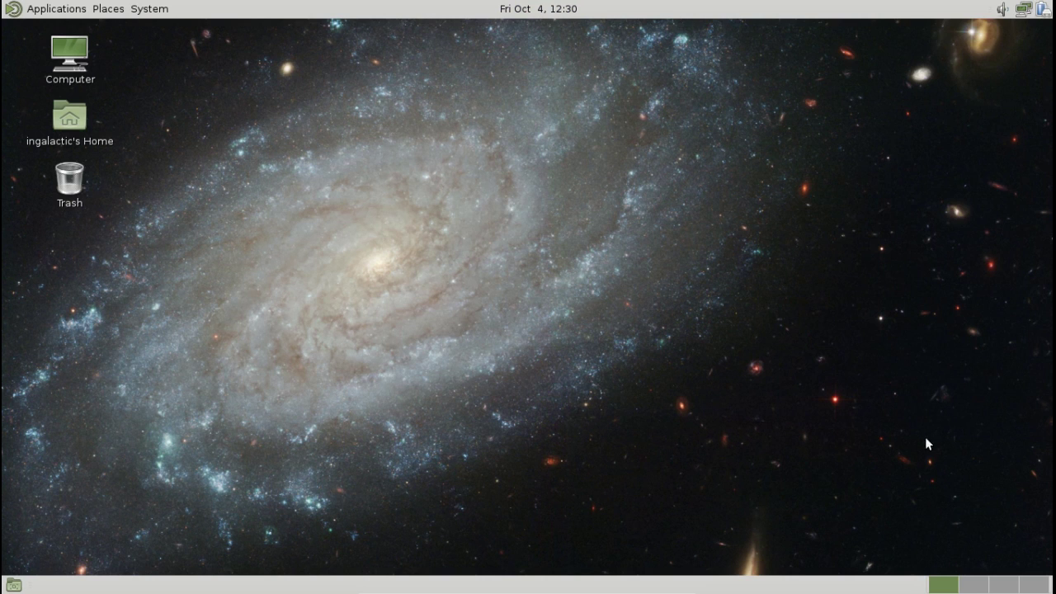
# - Look through the applets and launchers that can be added to the upper desktop panel, and close the list without adding any
pyautogui.rightClick(66, 14)
pyautogui.click(107, 30)
pyautogui.scroll(-15, 443, 300)
pyautogui.scroll(-4, 438, 293)
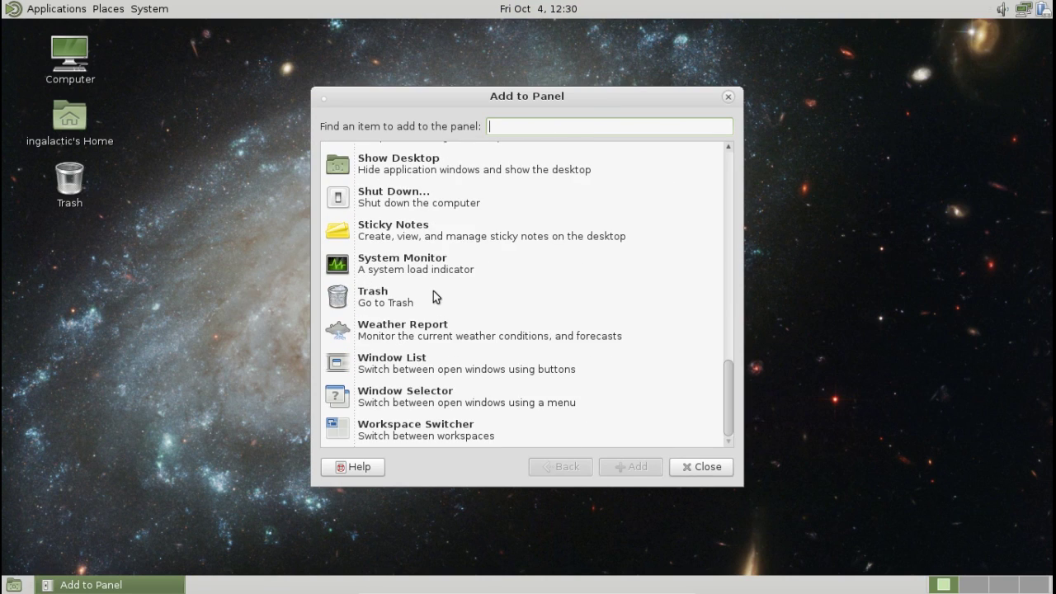
pyautogui.scroll(15, 443, 306)
pyautogui.scroll(-6, 454, 320)
pyautogui.scroll(-5, 457, 325)
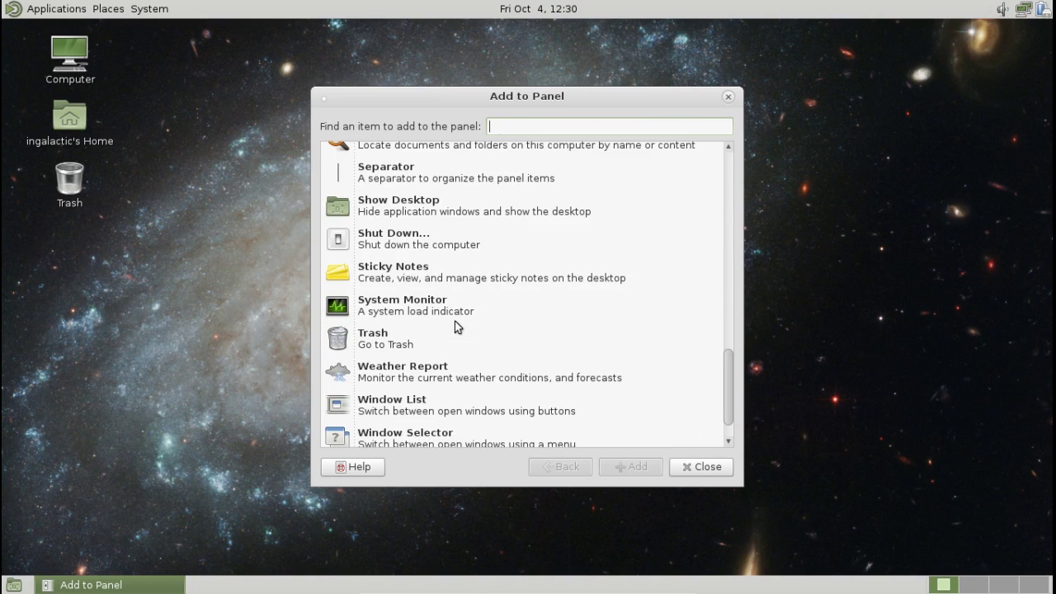
pyautogui.scroll(10, 457, 340)
pyautogui.scroll(2, 459, 343)
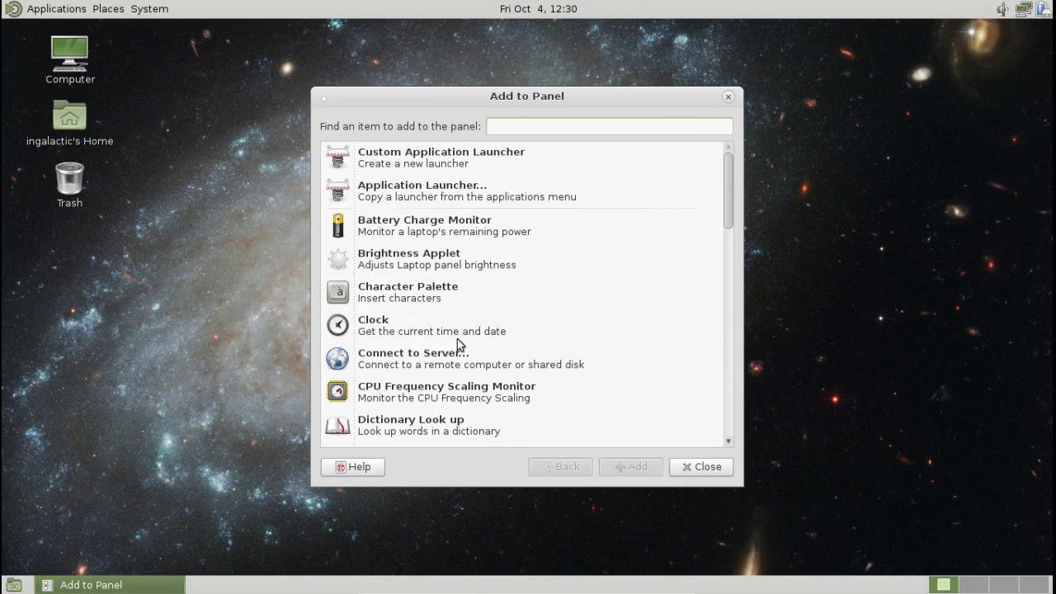
pyautogui.press('Escape')
pyautogui.click(29, 10)
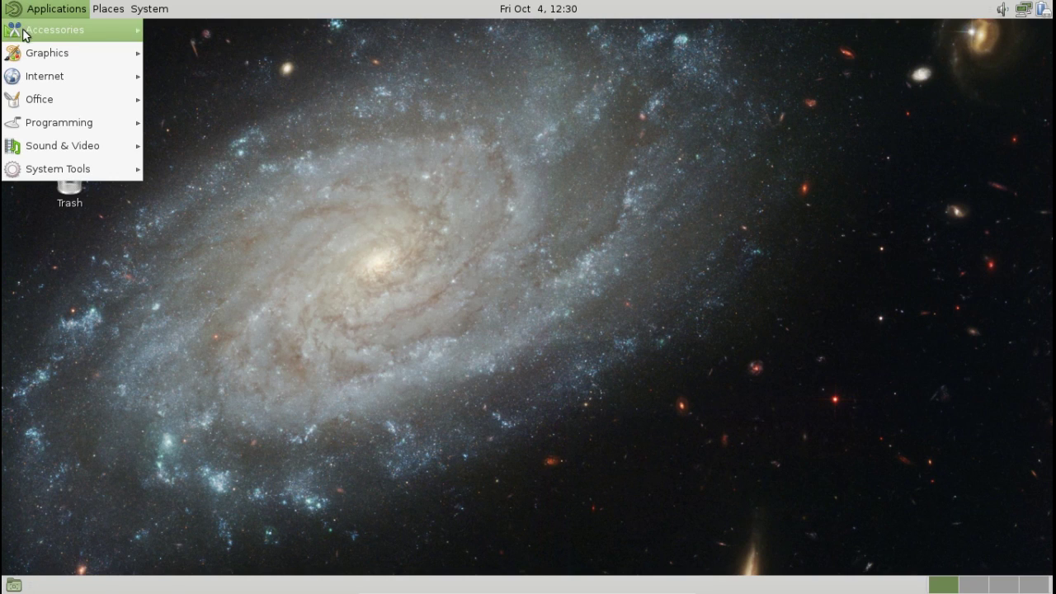
pyautogui.moveTo(20, 58)
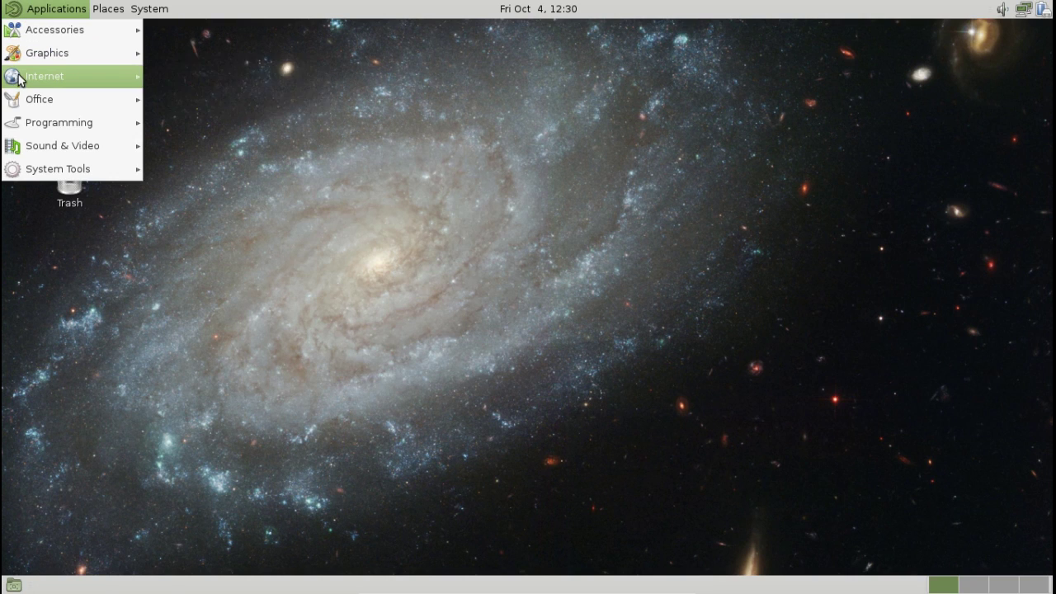
pyautogui.click(650, 209)
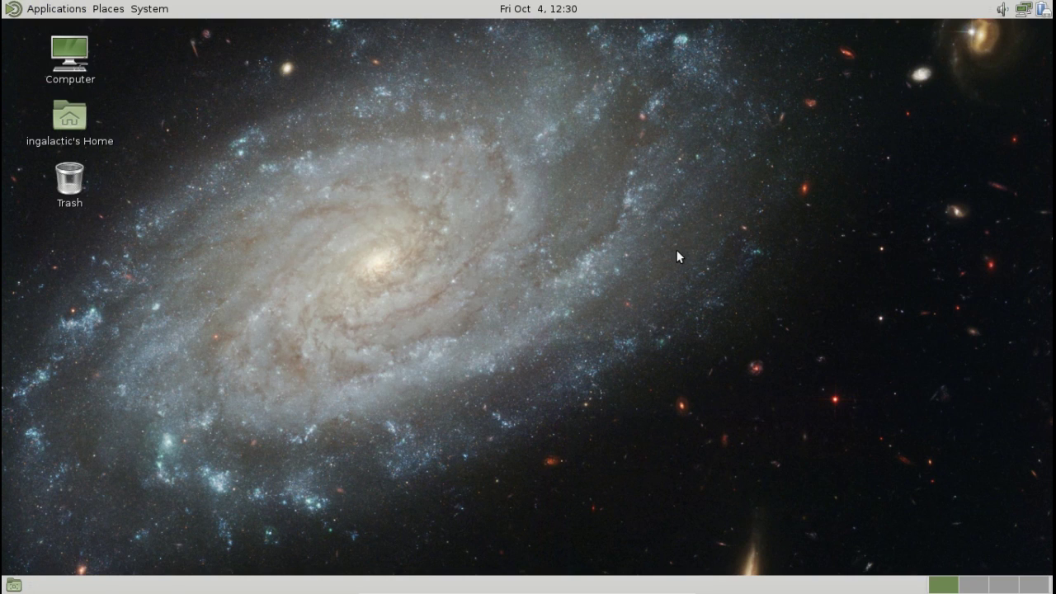